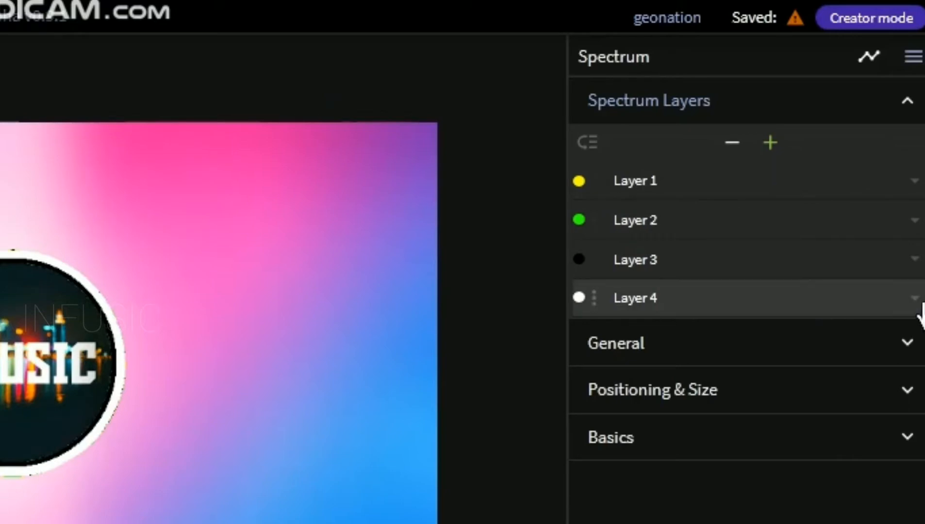
left_click(915, 300)
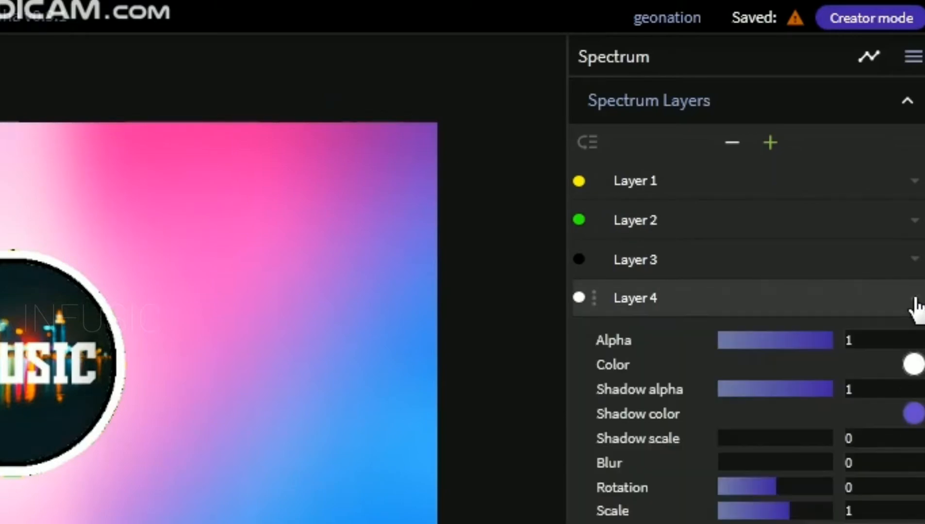
left_click(914, 300)
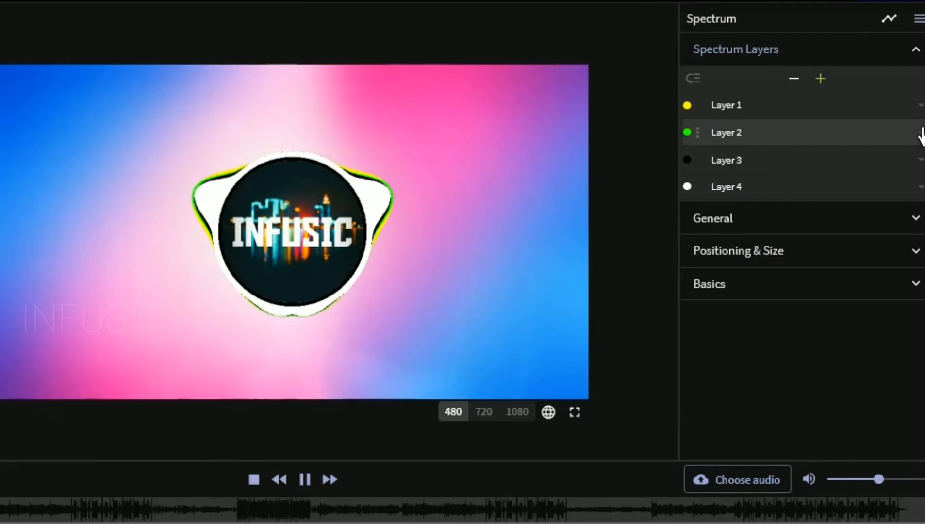
Step: Set the scale of the green spectrum layer, Layer 2, to 1.02 and collapse its settings
left_click(921, 134)
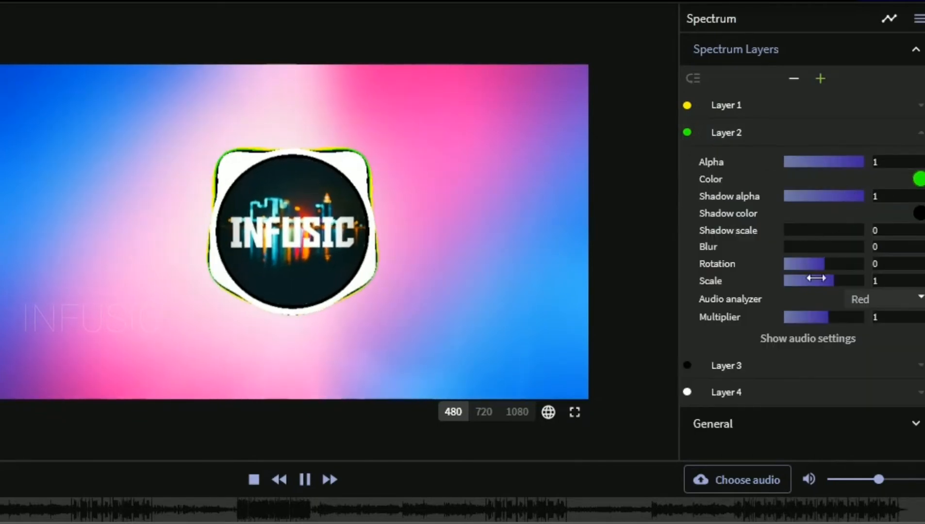
left_click_drag(833, 280, 834, 282)
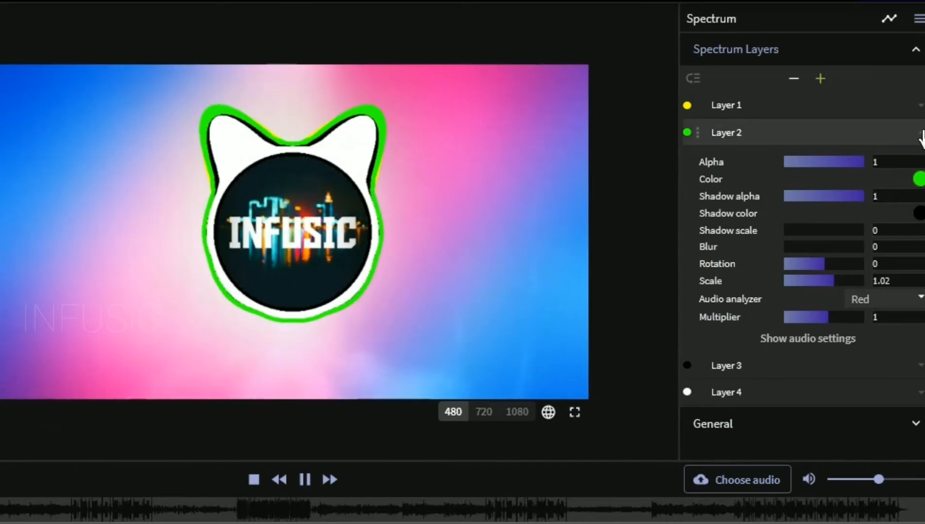
left_click(922, 138)
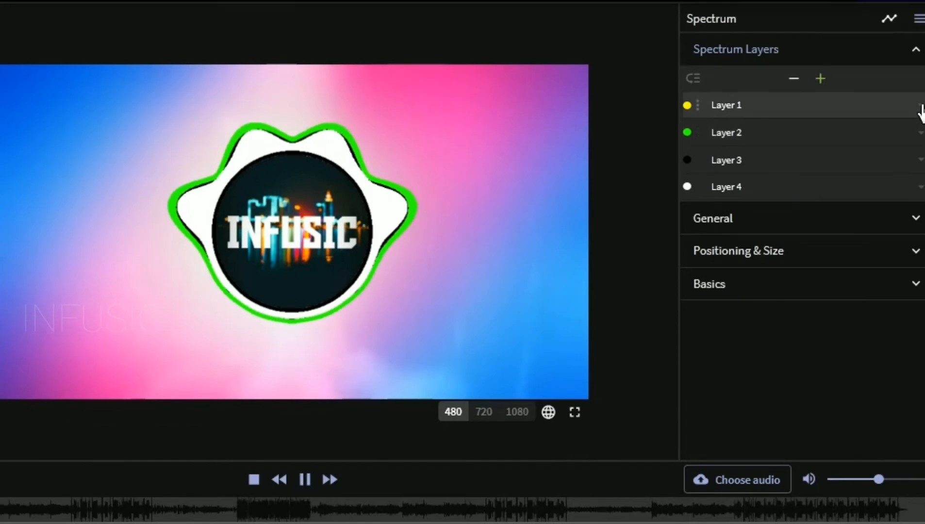
Step: Enlarge the yellow spectrum layer, Layer 1, to a scale of 1.19 and reduce it to 1.13
left_click(920, 105)
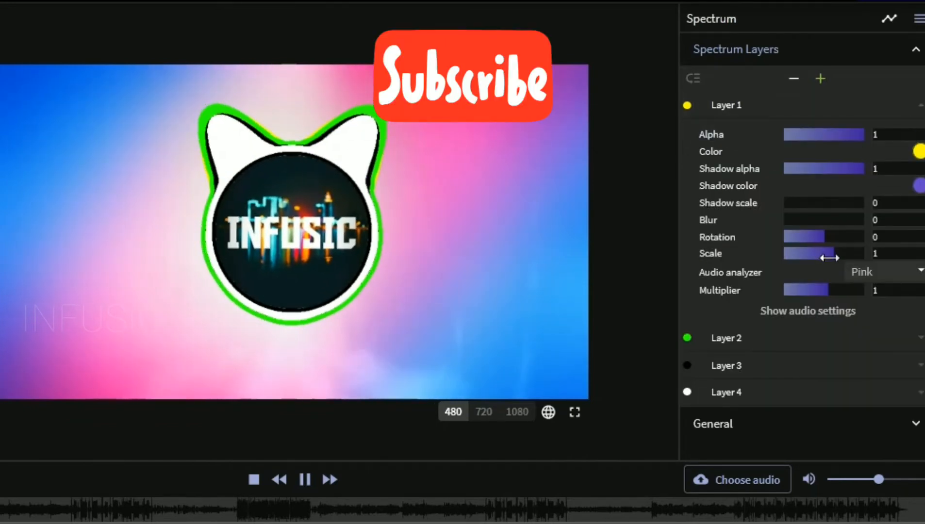
mouse_move(836, 256)
left_mouse_down()
mouse_move(826, 256)
mouse_move(835, 259)
left_mouse_up()
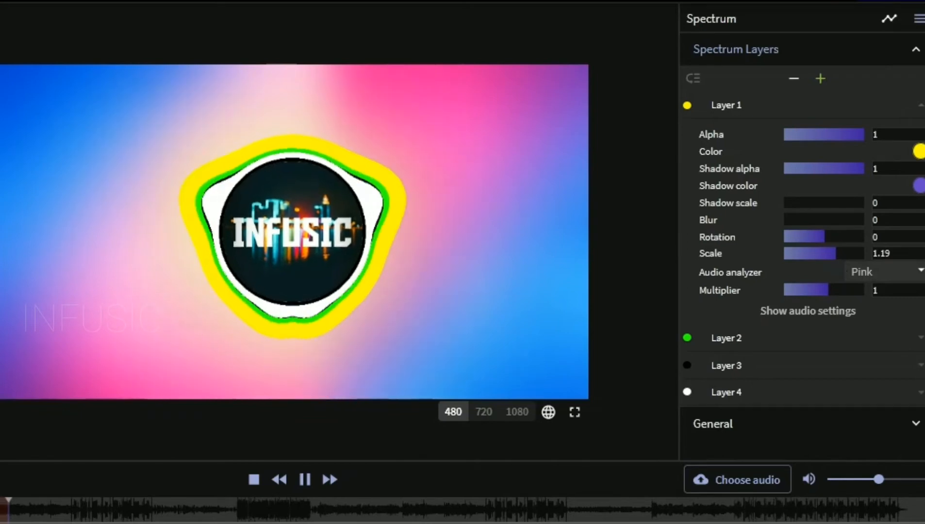
left_click(902, 253)
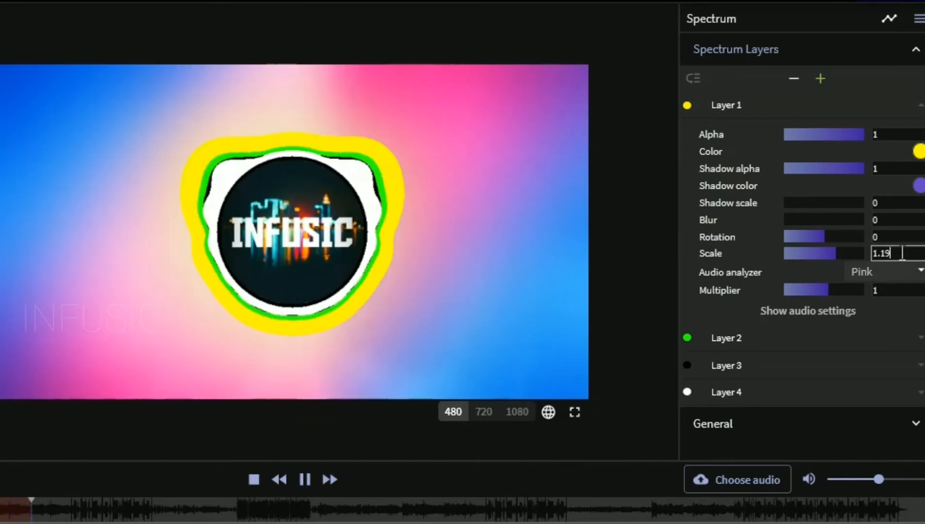
key("BackSpace")
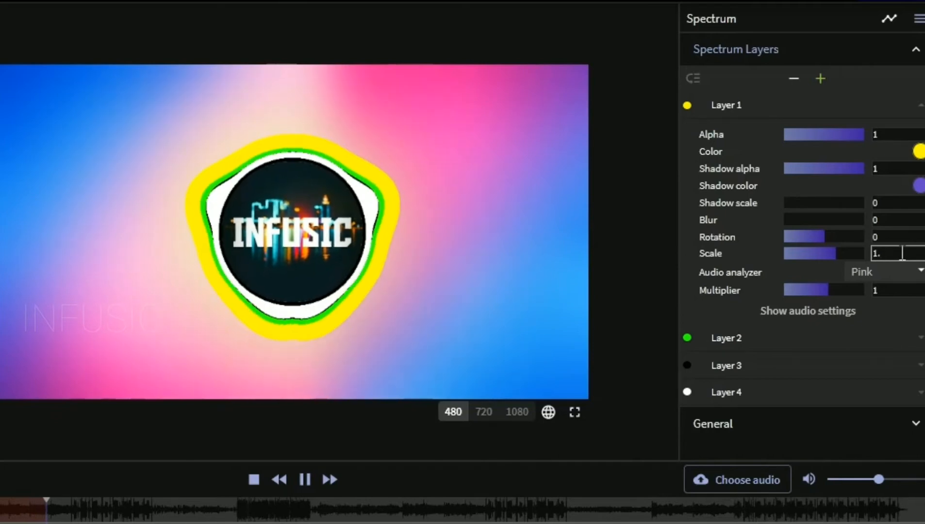
type("13")
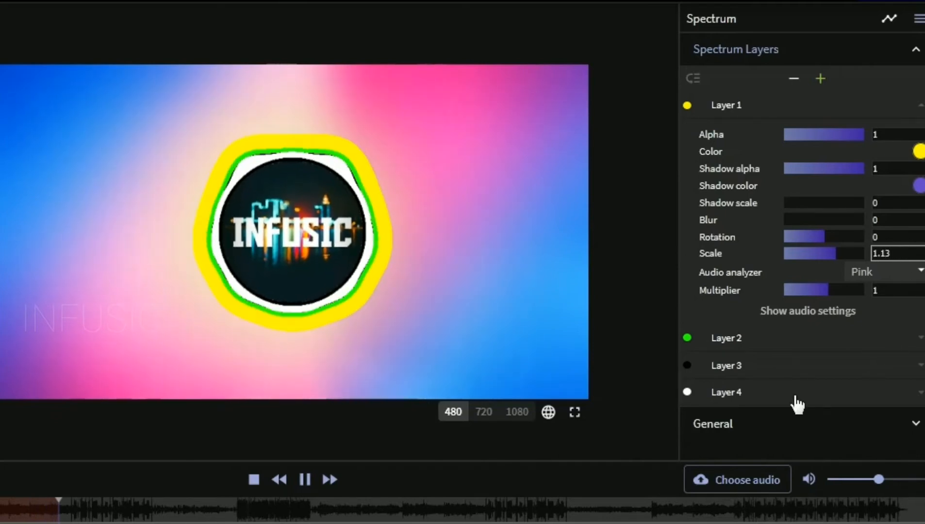
left_click(632, 250)
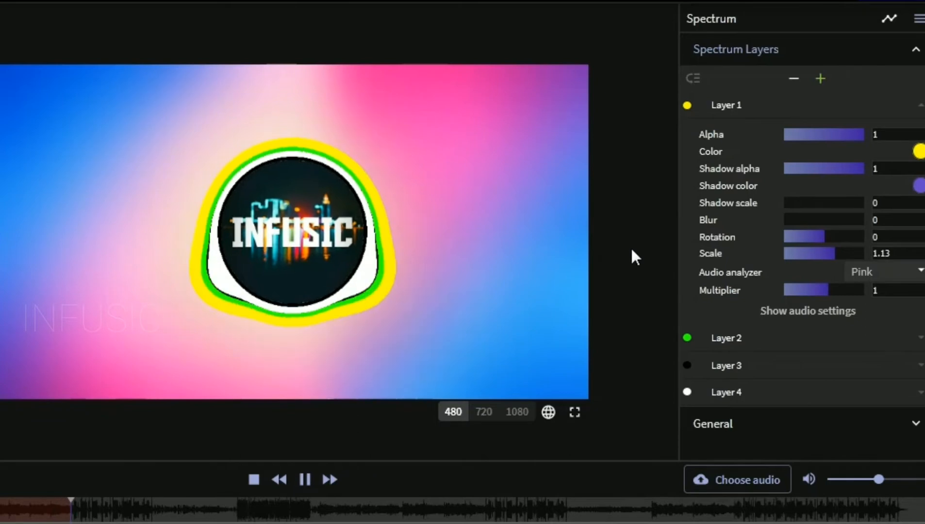
Step: Try a scale of 1.0 for the yellow Layer 1
left_click(911, 252)
key("BackSpace")
key("BackSpace")
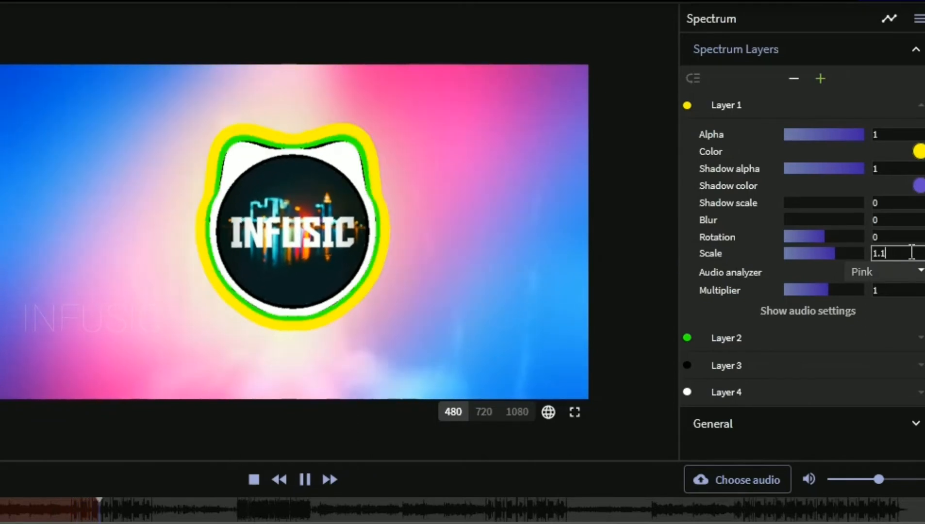
type("0")
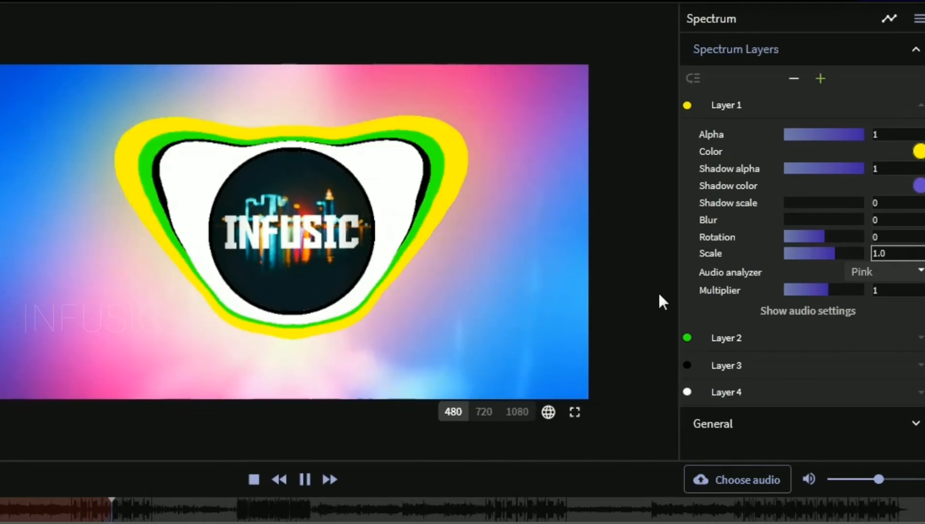
left_click(666, 291)
Step: Try a scale of 0.9 for the yellow Layer 1
left_click(910, 252)
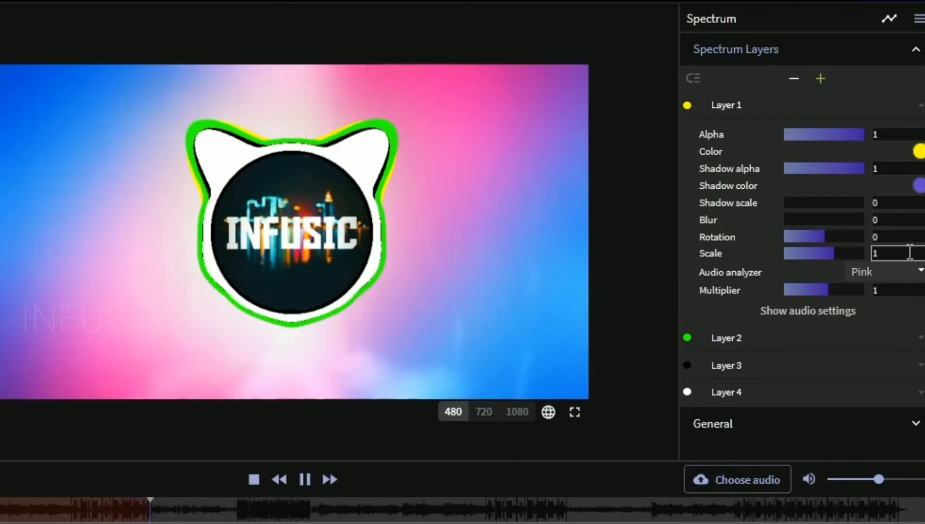
key("BackSpace")
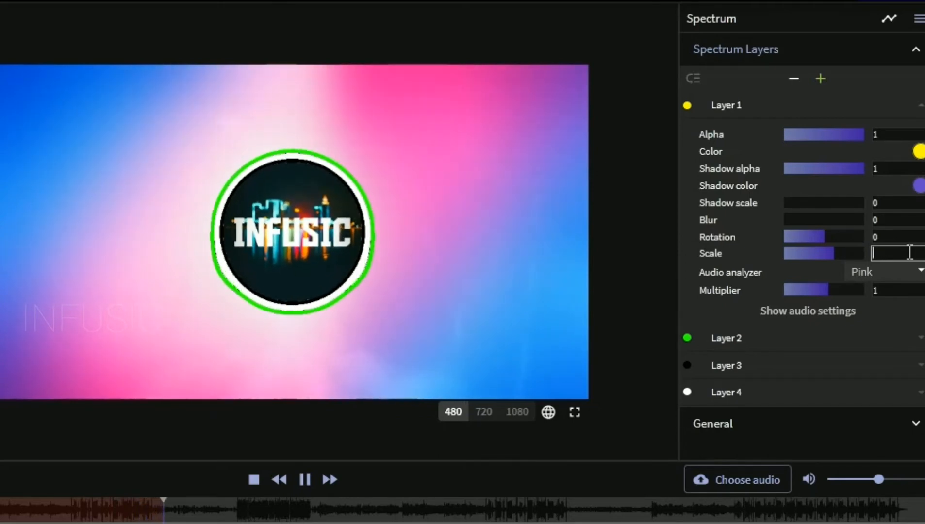
type("0.9")
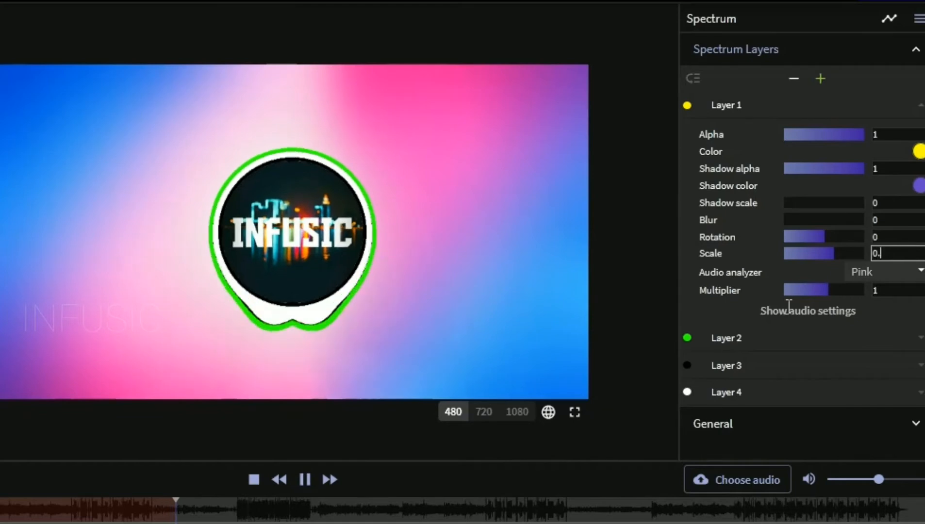
left_click(646, 342)
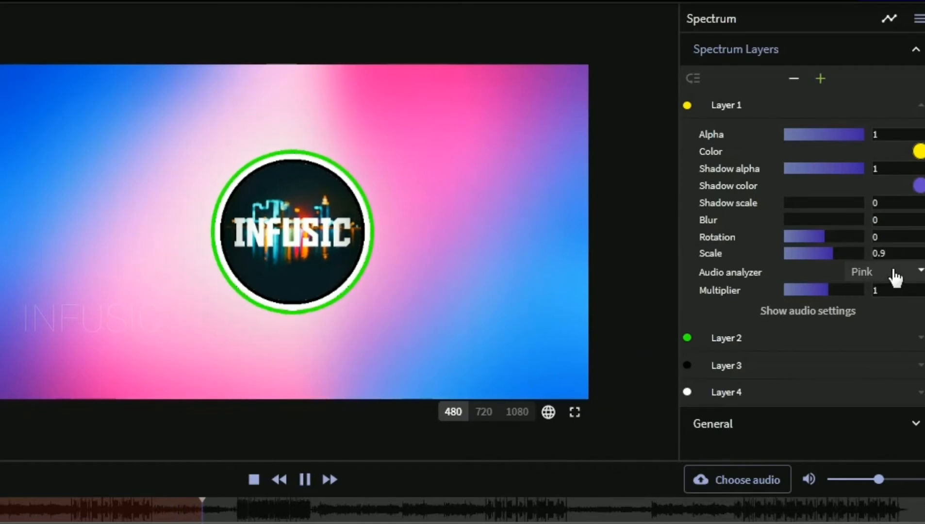
Step: Try a scale of 0.11 for the yellow Layer 1
left_click(916, 255)
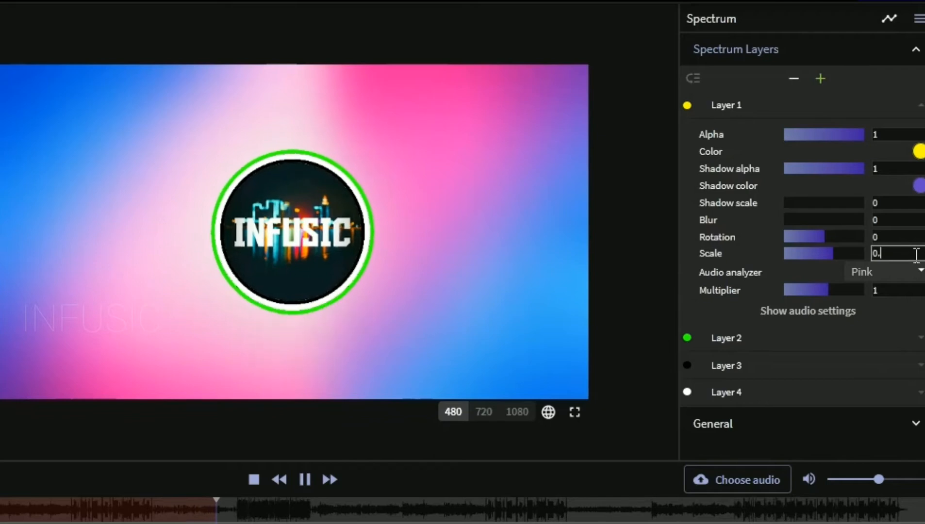
type("11")
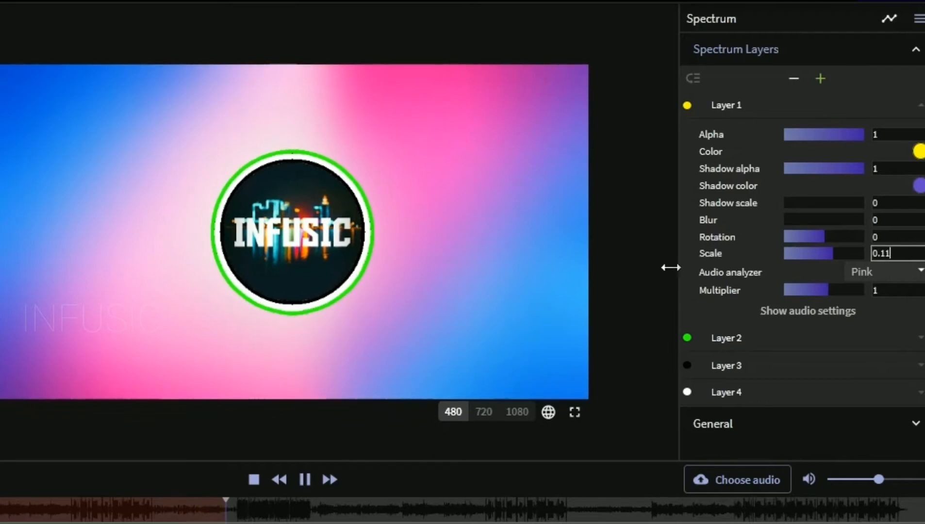
key("Return")
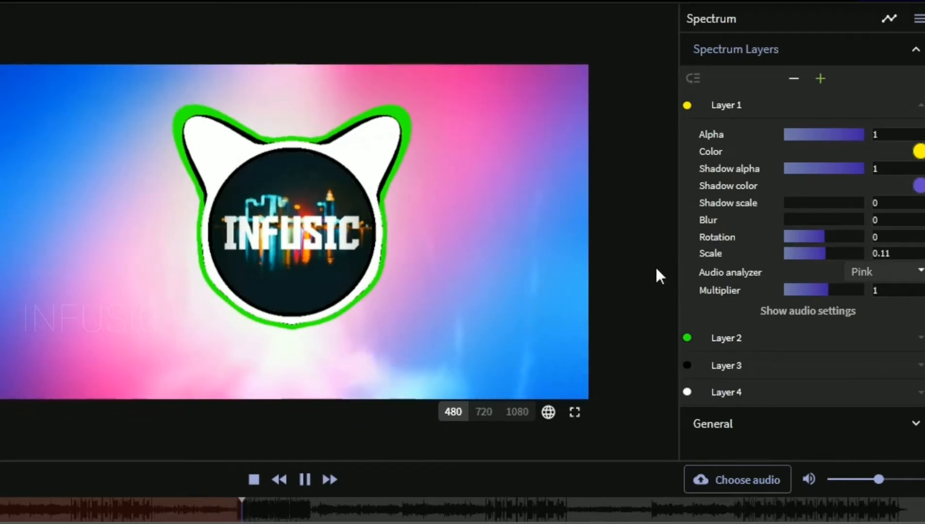
Step: Set the scale of the yellow Layer 1 to 1.11
left_click(916, 251)
key("BackSpace")
key("BackSpace")
key("BackSpace")
key("BackSpace")
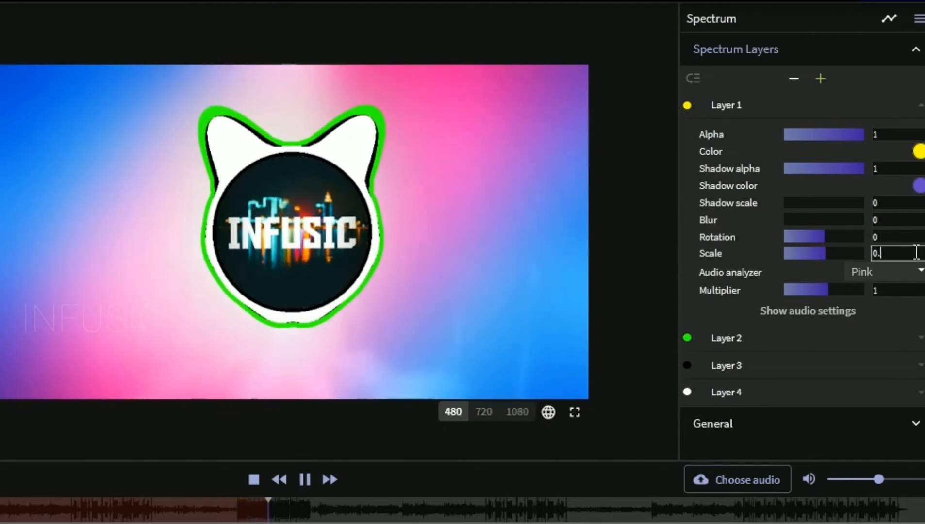
type("1.")
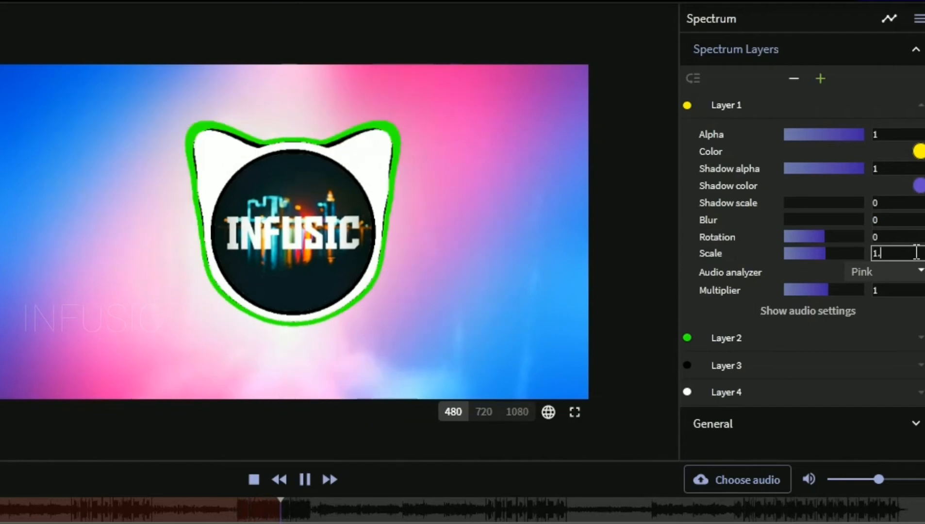
type("11")
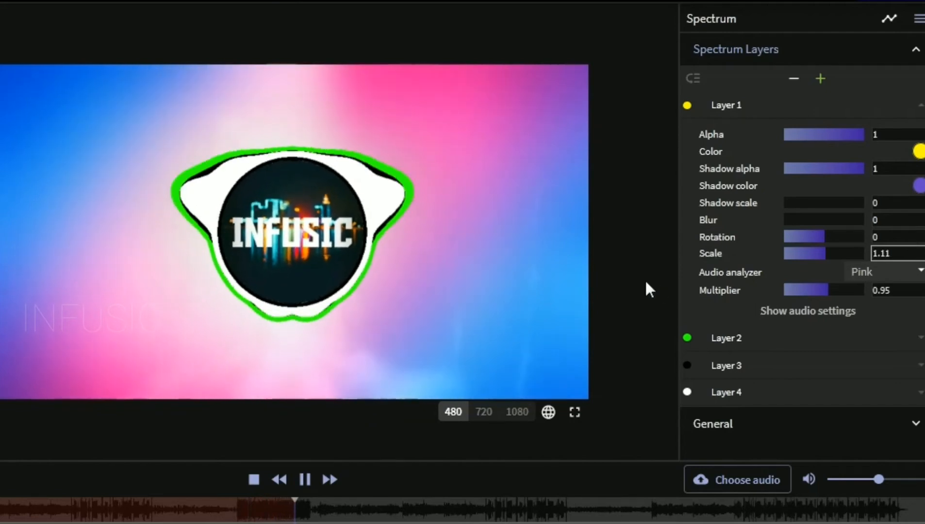
key("Return")
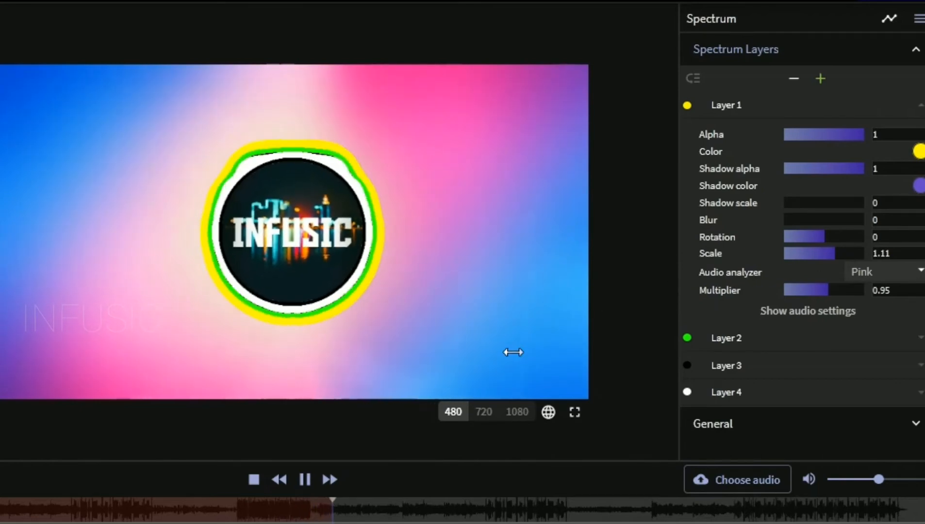
Step: Pause the preview and collapse the Layer 1 settings and the Spectrum Layers section
left_click(305, 481)
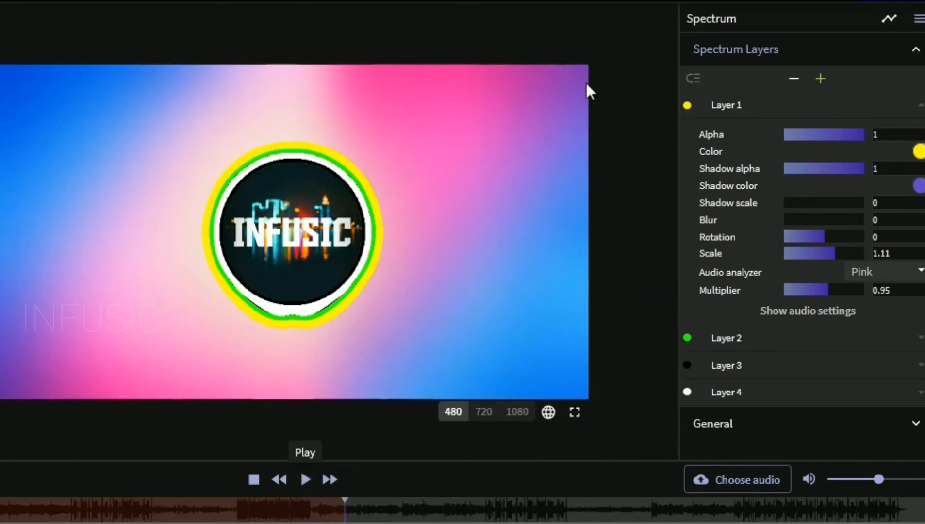
left_click(921, 107)
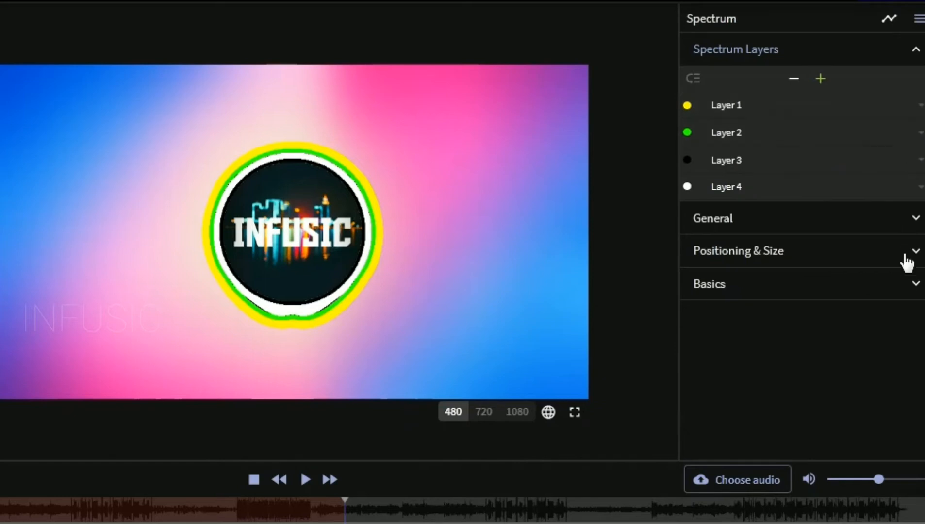
left_click(916, 50)
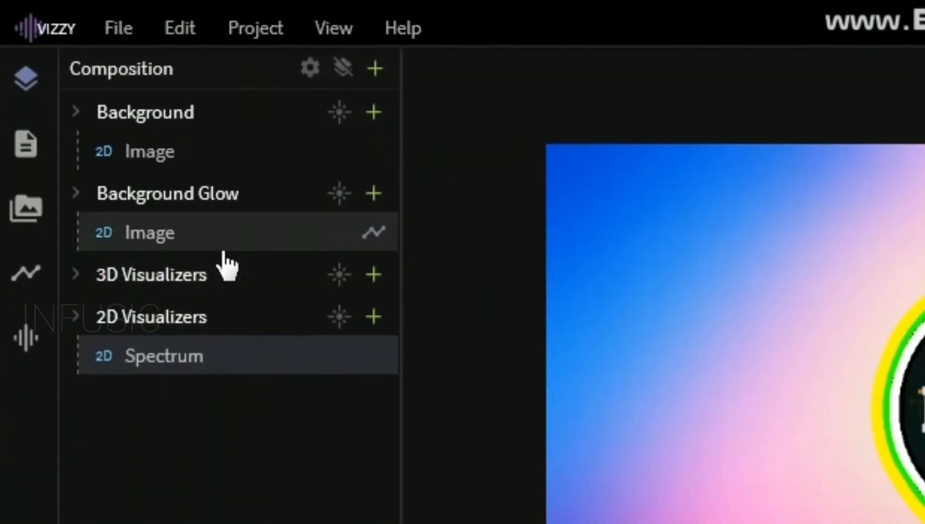
Step: Add a Ground item to the 3D Visualizers layer, play the preview from the start and pause it after a few seconds
left_click(382, 274)
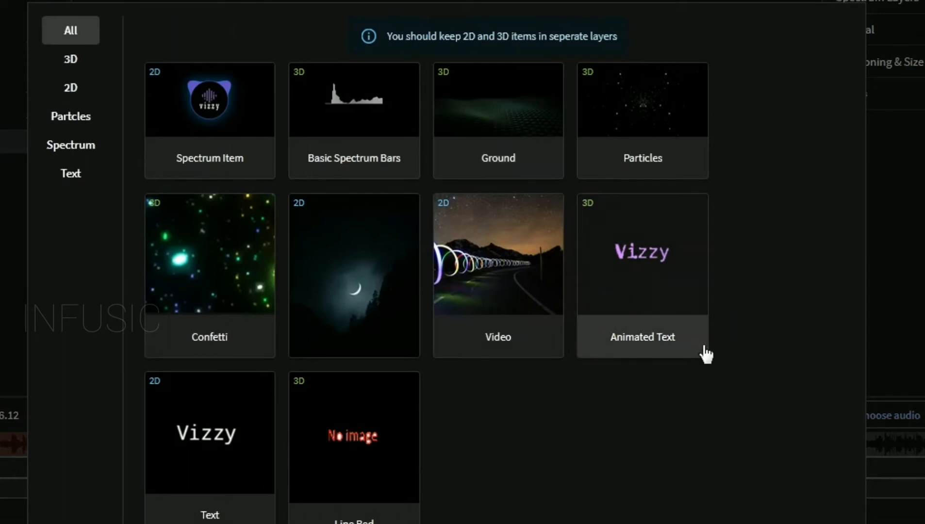
left_click(536, 145)
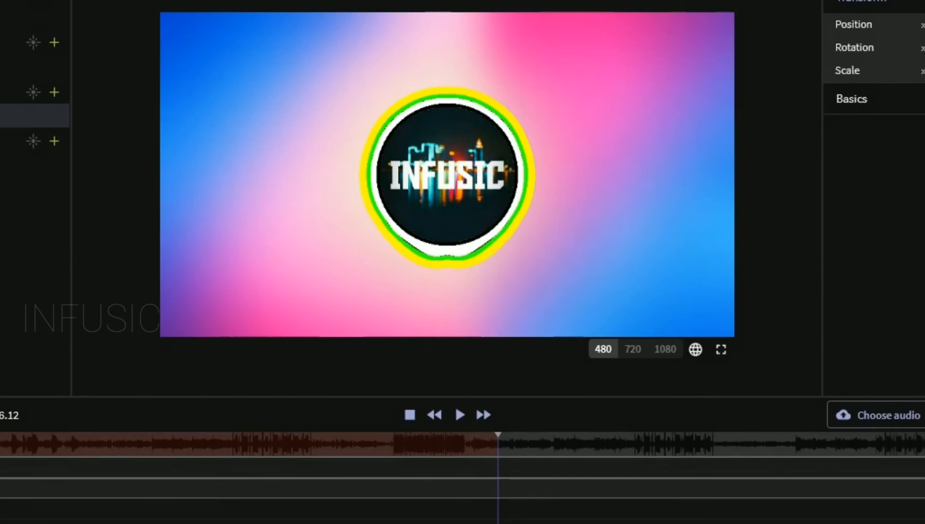
left_click(409, 418)
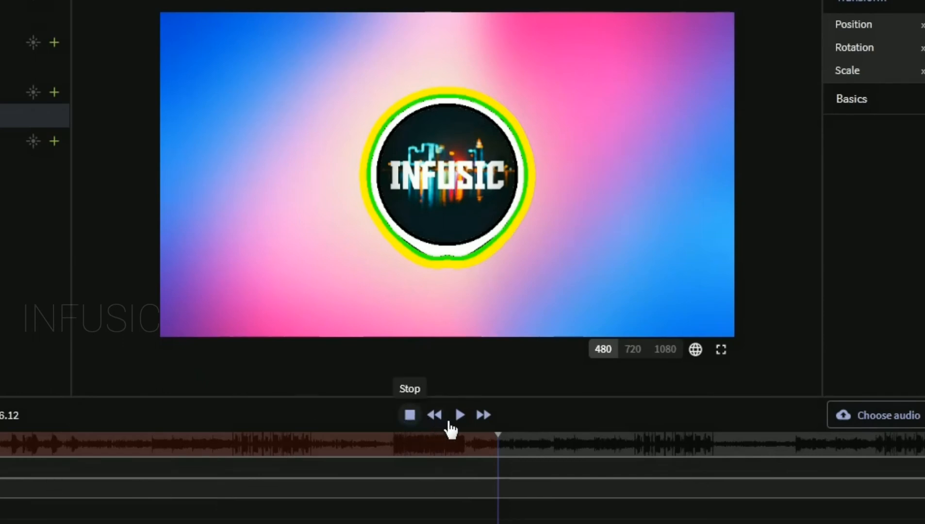
left_click(459, 418)
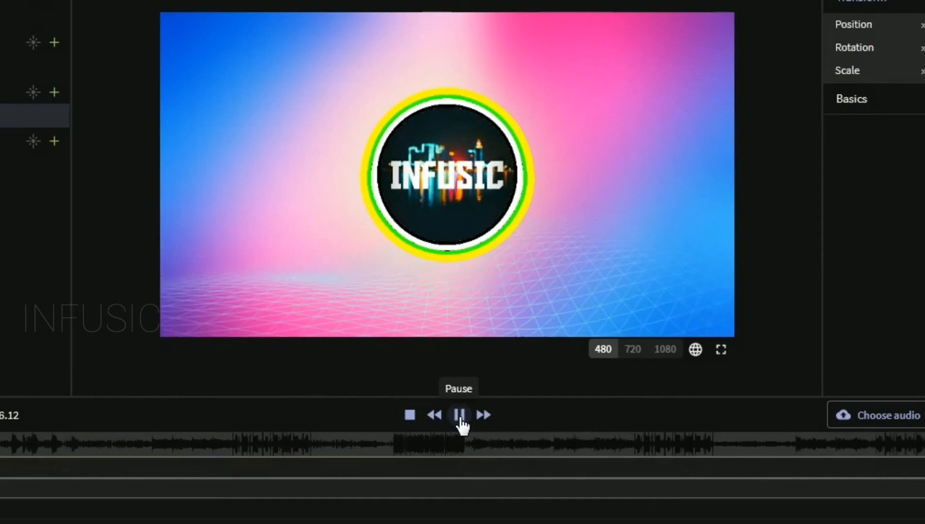
left_click(460, 419)
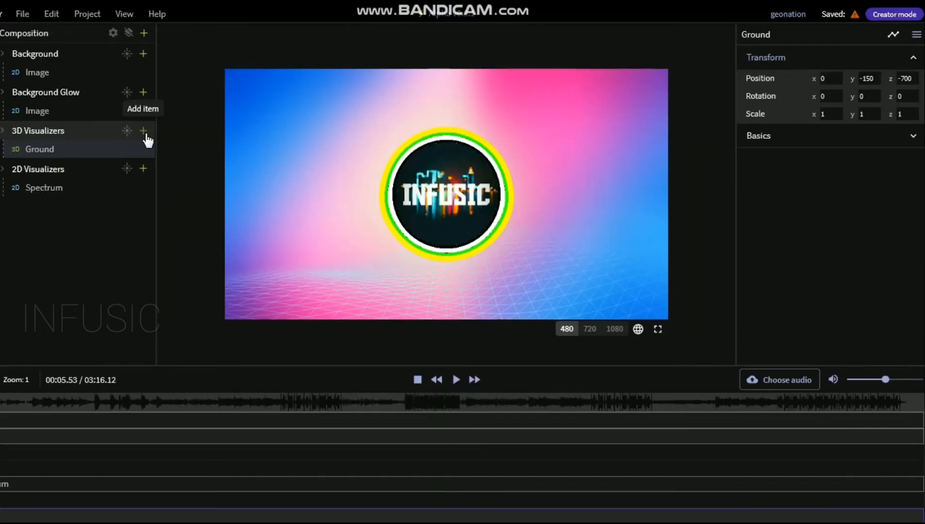
Step: Add a Basic Spectrum Bars item to the 2D Visualizers layer
left_click(143, 132)
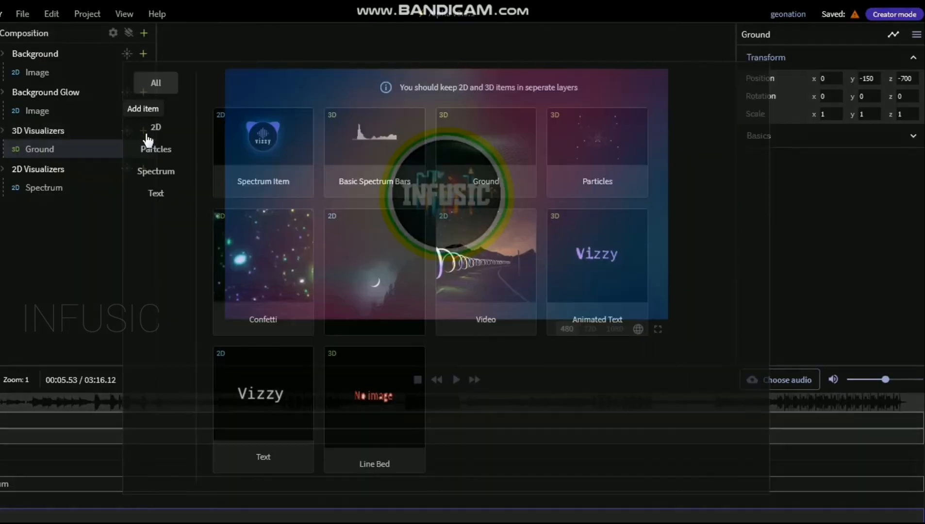
left_click(88, 263)
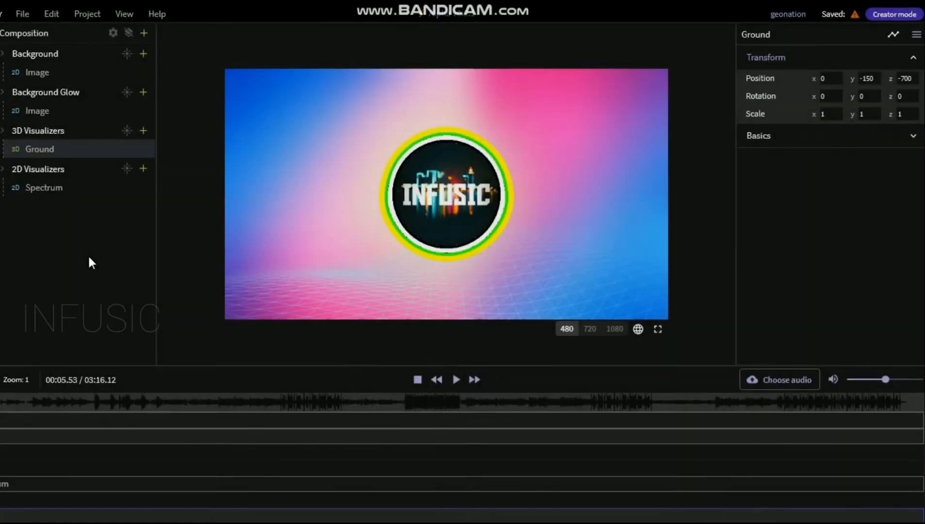
left_click(144, 169)
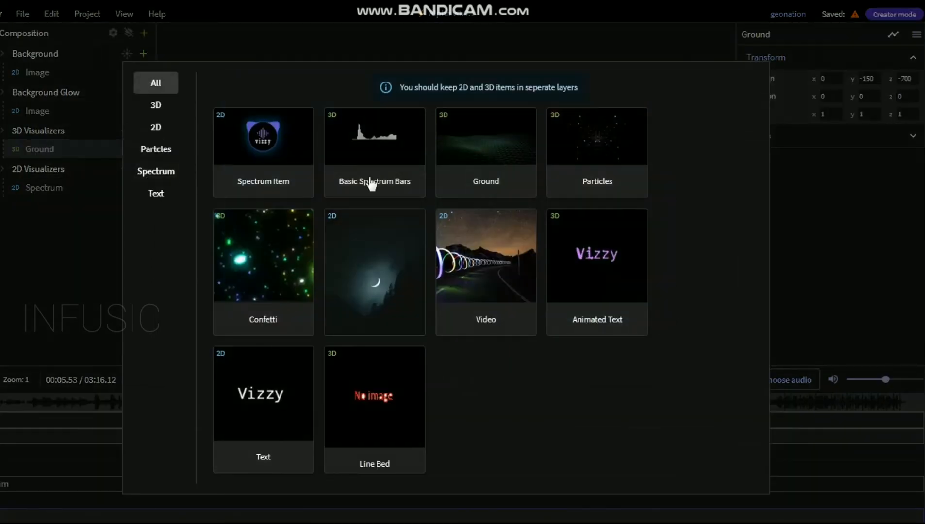
left_click(387, 153)
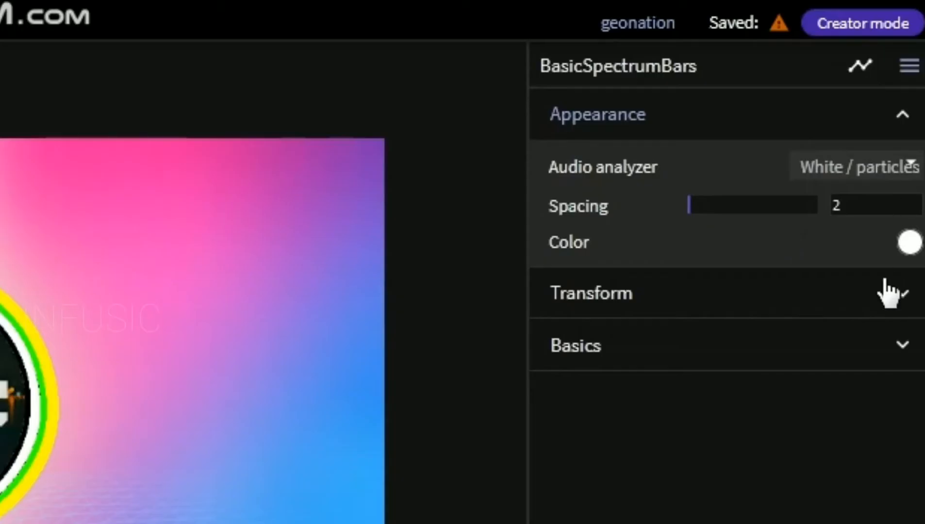
Step: Look through the audio analyzer options of the Basic Spectrum Bars item and set its Z position to -293
left_click(915, 168)
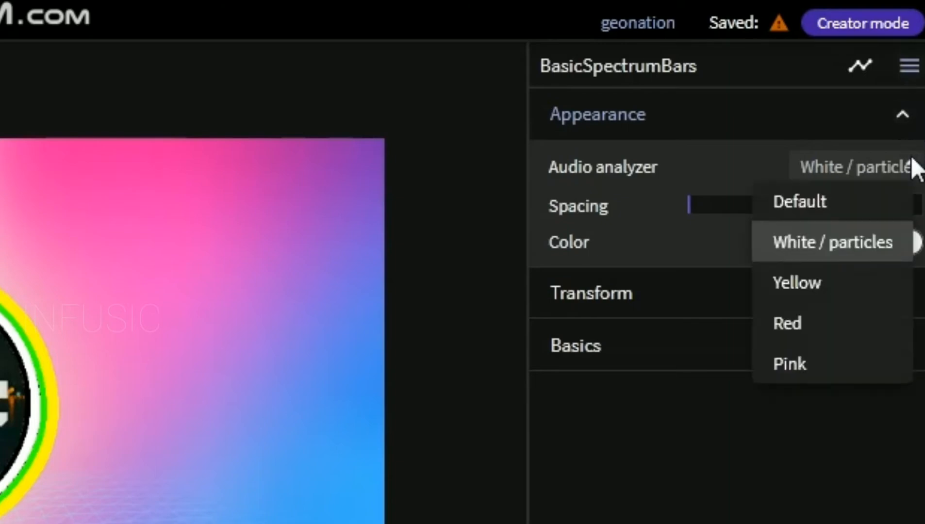
left_click(915, 167)
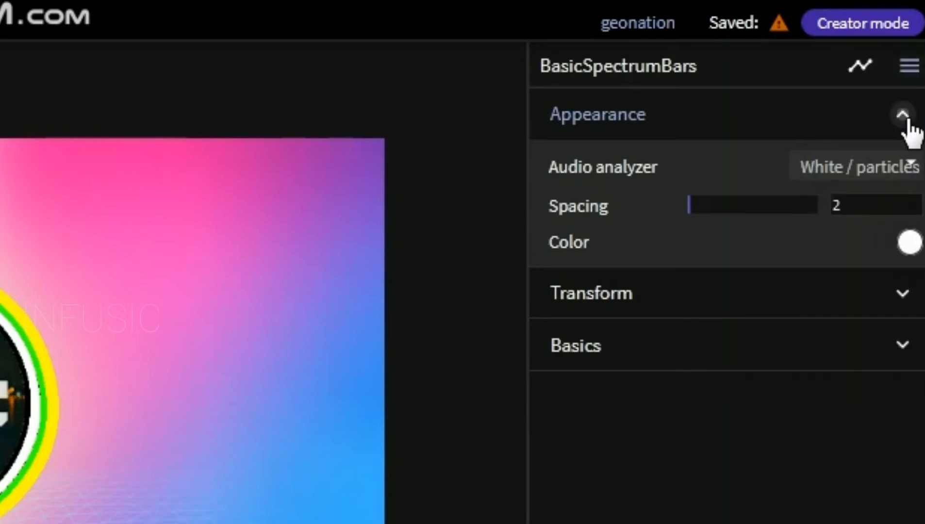
left_click(904, 117)
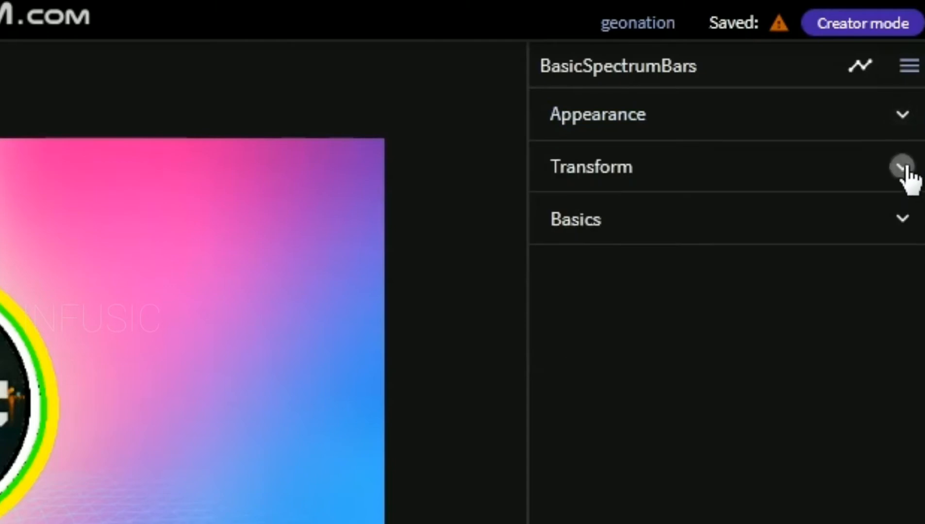
left_click(905, 169)
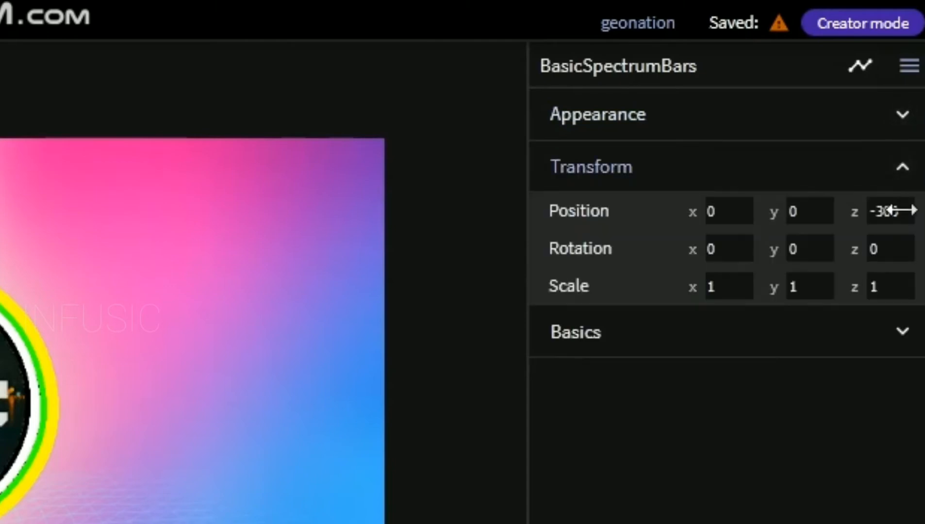
left_click_drag(889, 212, 895, 213)
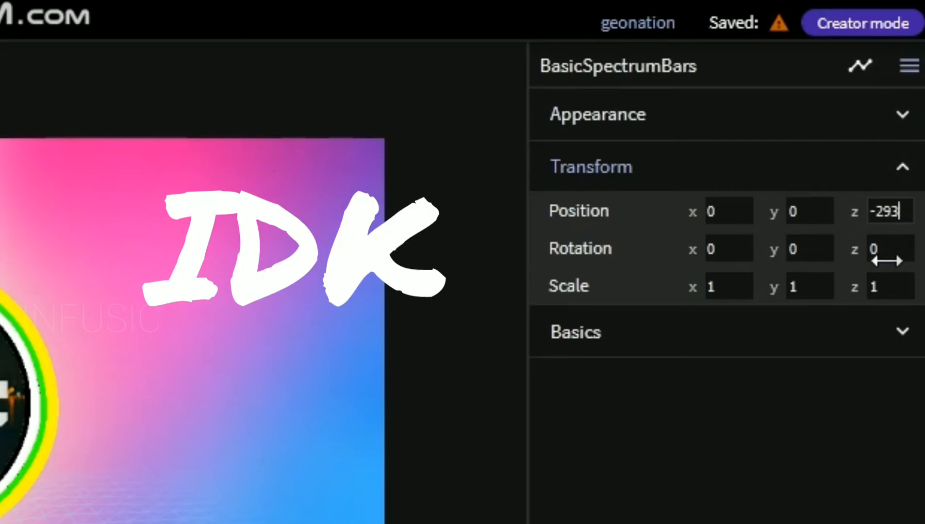
Step: Set the Y position of the Basic Spectrum Bars item to 1, play the preview and pause it
left_click(887, 286)
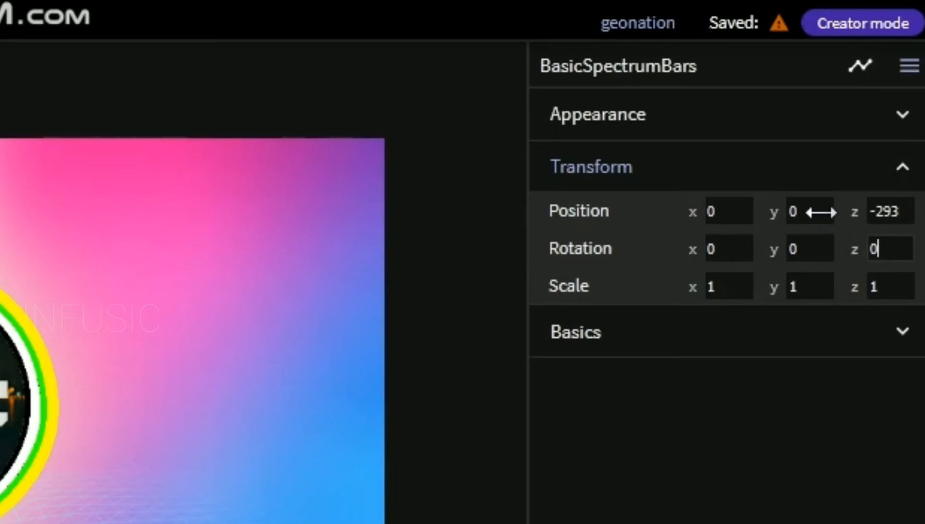
left_click(820, 212)
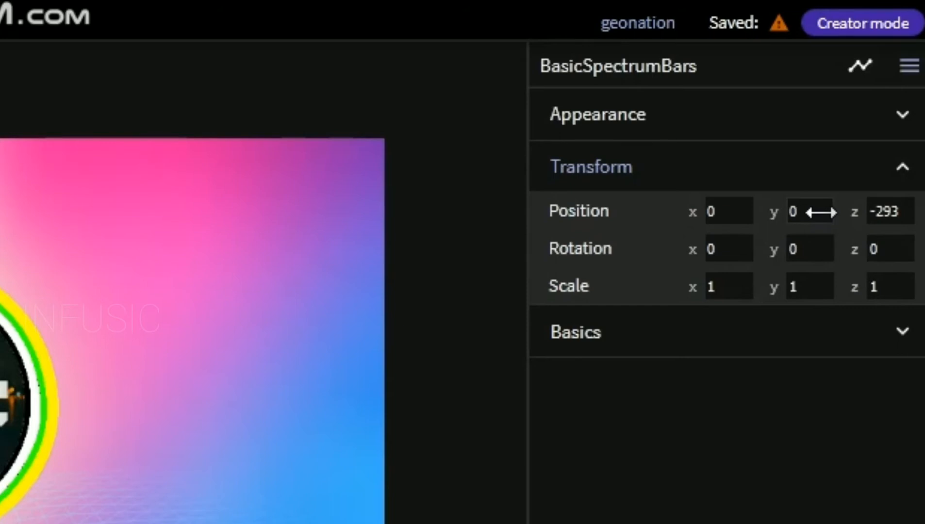
key("BackSpace")
type("1")
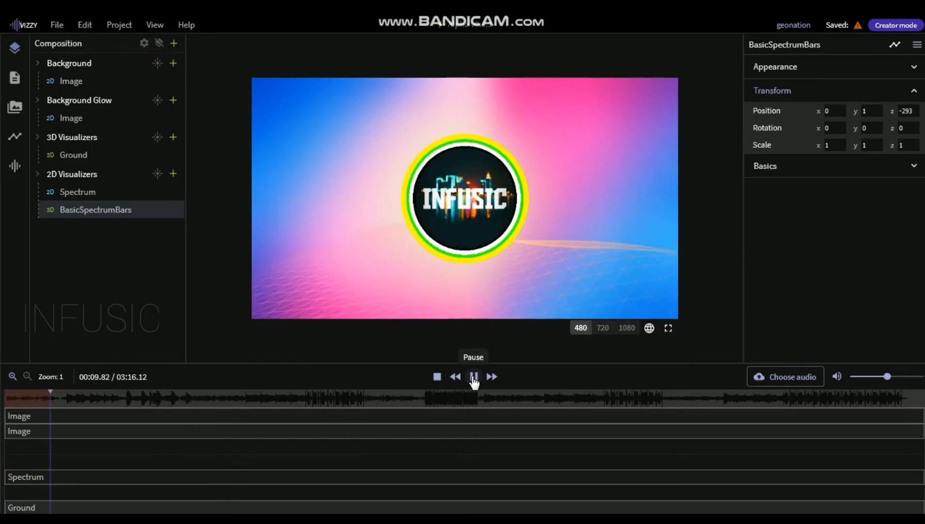
left_click(473, 378)
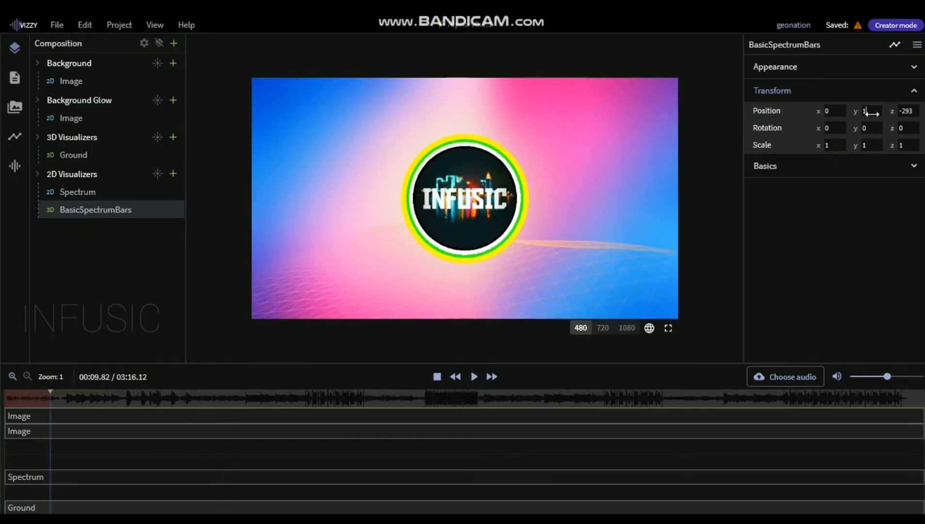
Step: Delete the Basic Spectrum Bars item from the 2D Visualizers layer and select the Background layer's image
left_click(918, 91)
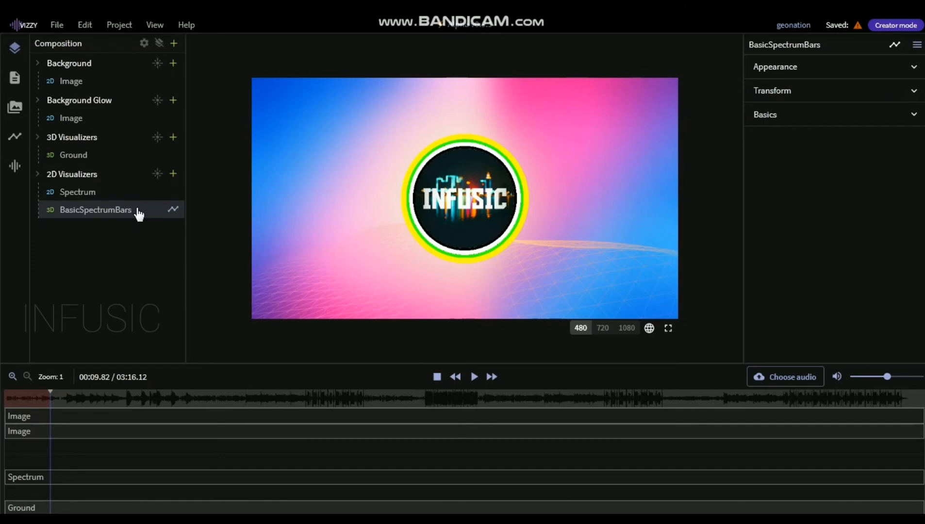
key("Delete")
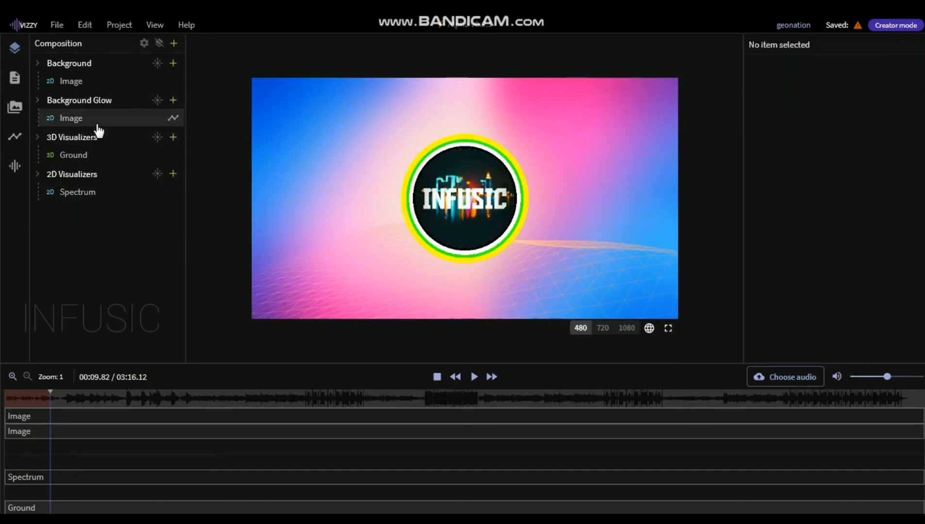
left_click(107, 81)
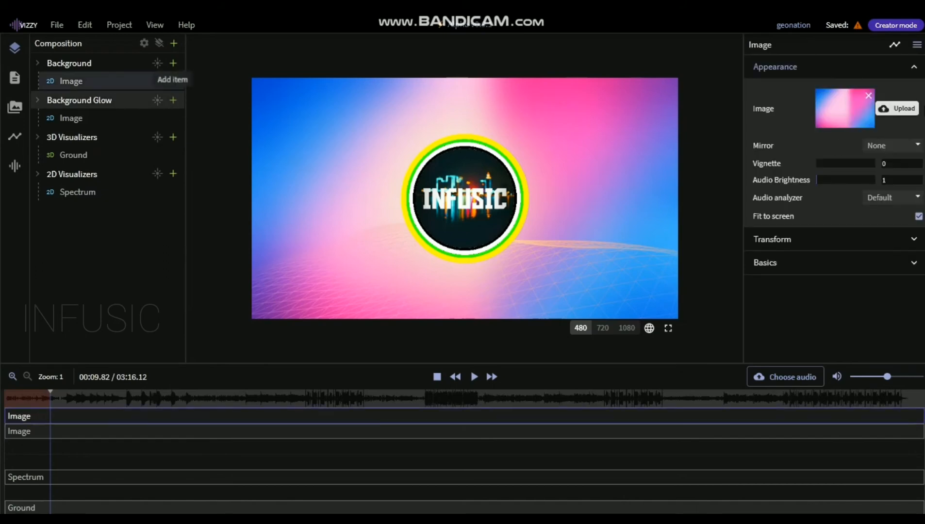